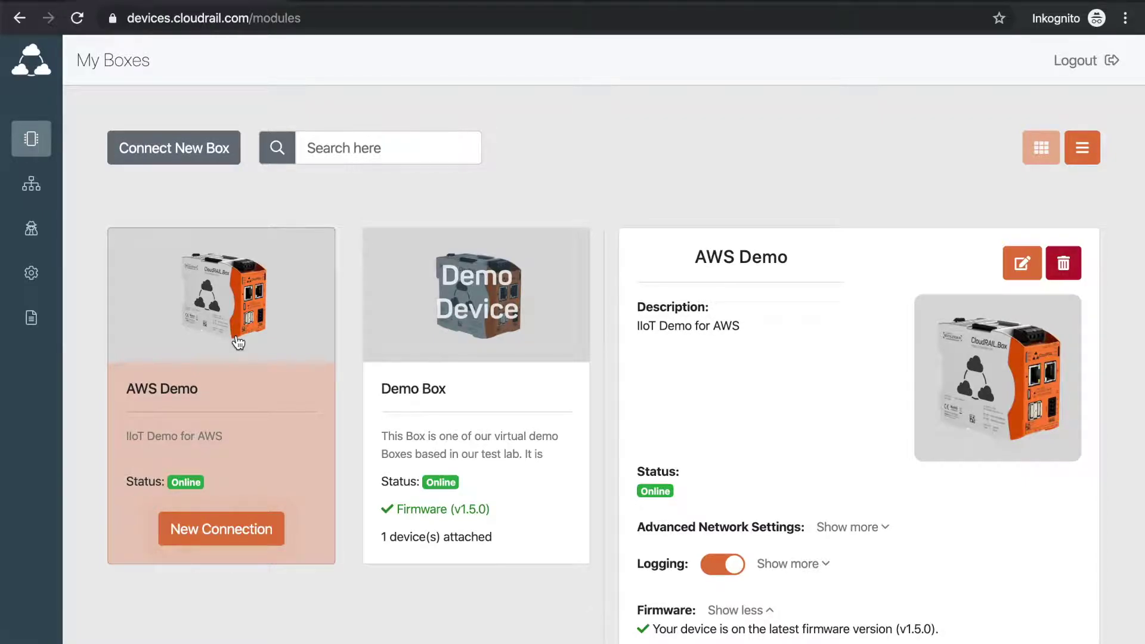
- Add a new connection sending Temperature sensor readings at a 500 ms interval
left_click(206, 538)
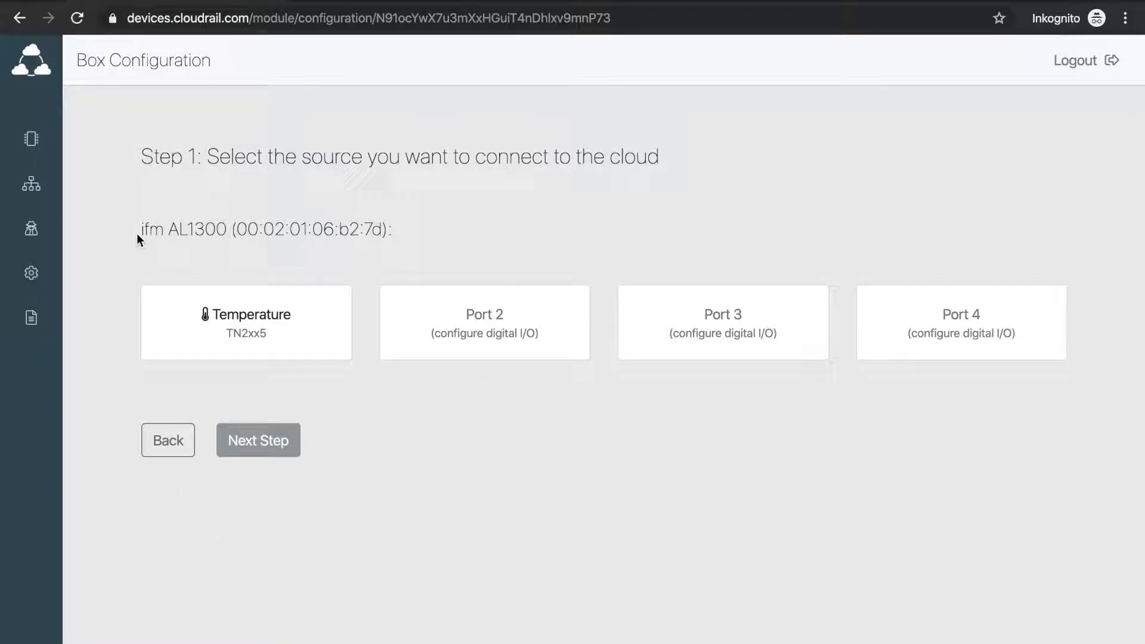
left_click(215, 341)
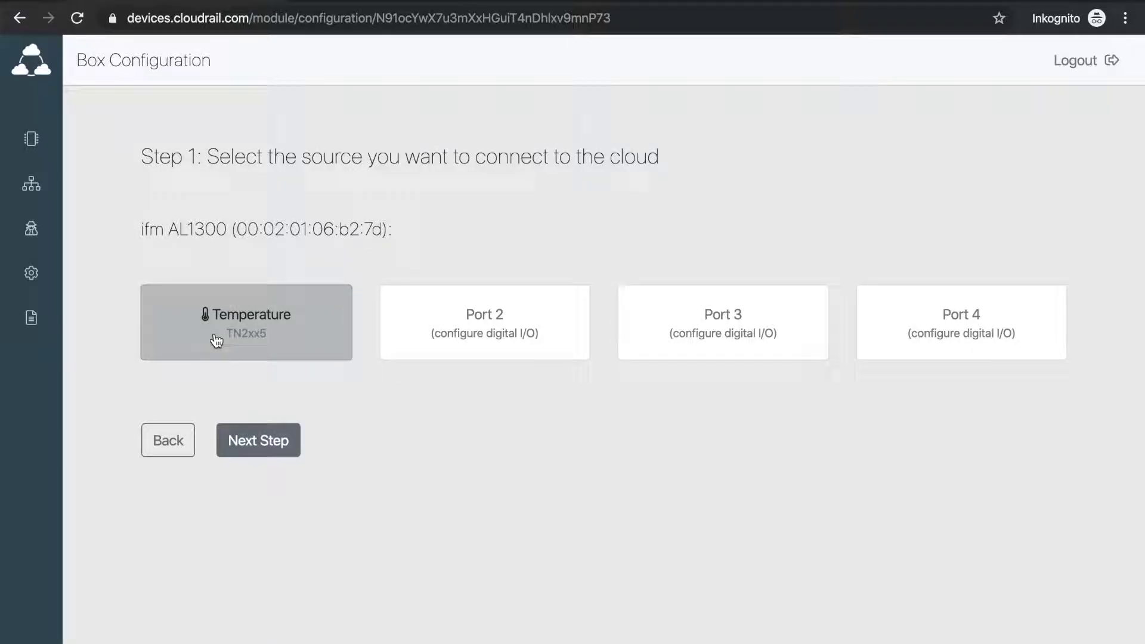
left_click(259, 441)
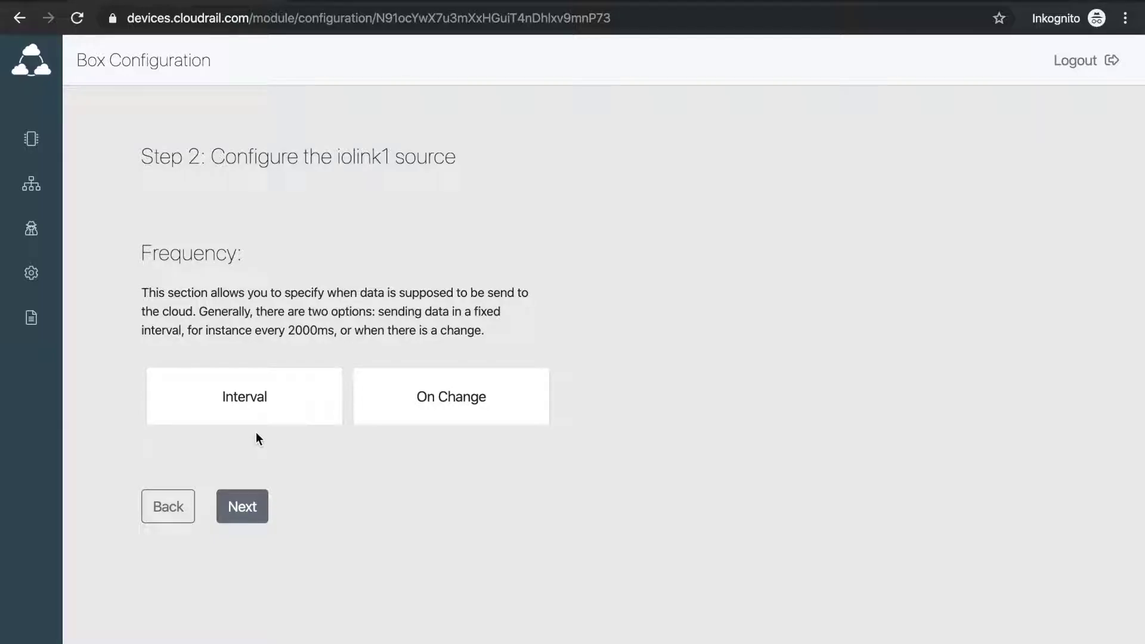
left_click(255, 421)
left_click(192, 496)
type("500")
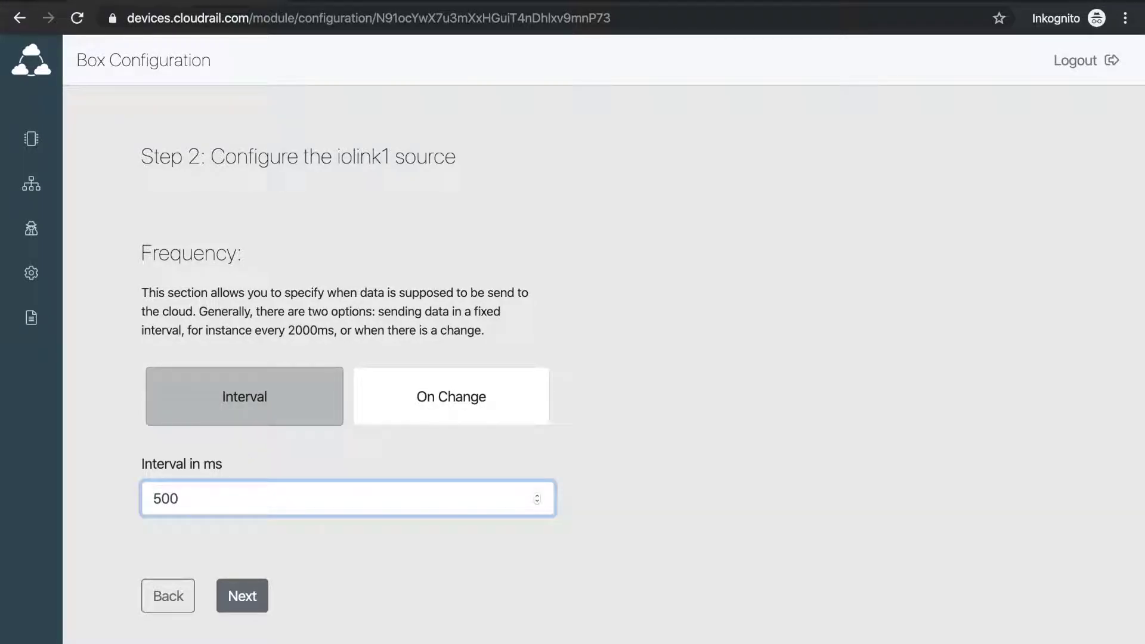
left_click(243, 596)
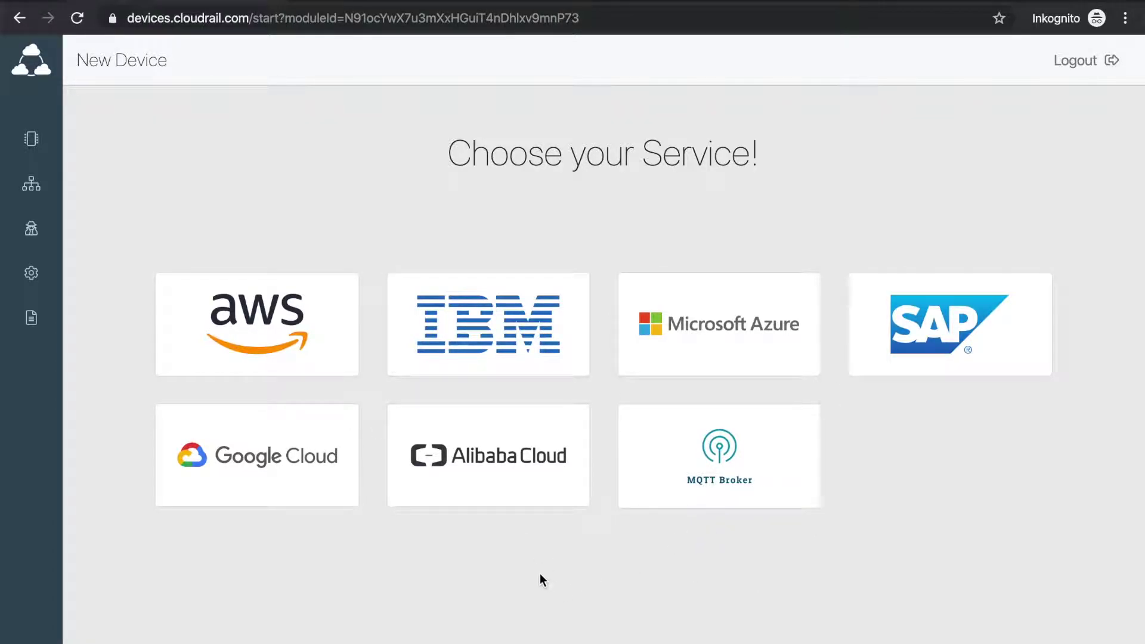
- Choose AWS as the cloud service and create a device named 'temp'
left_click(274, 339)
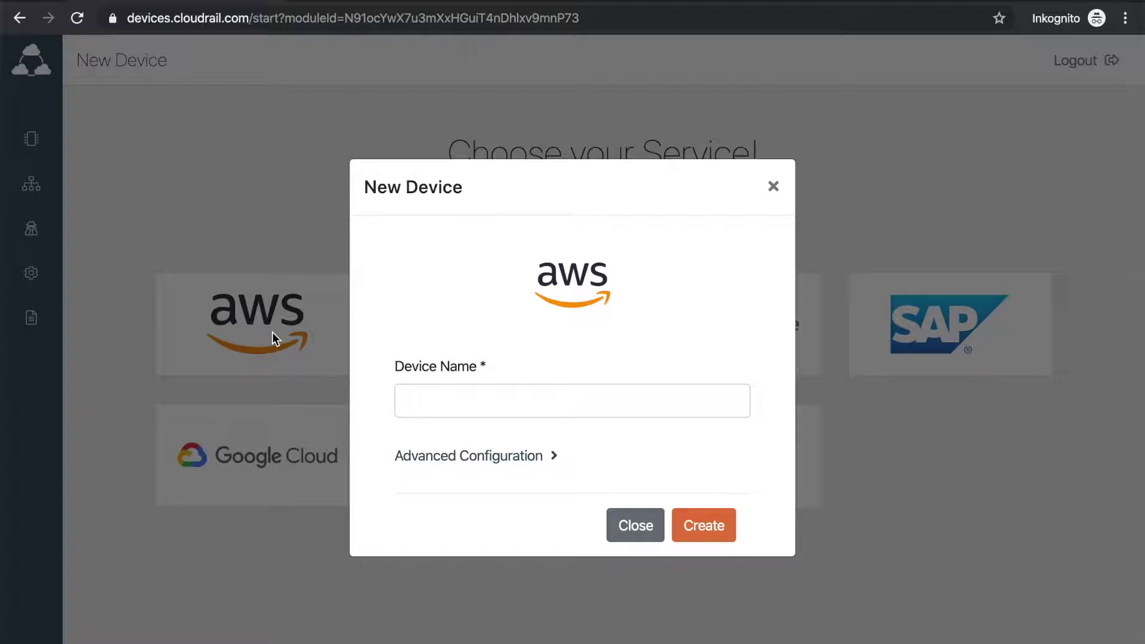
left_click(465, 400)
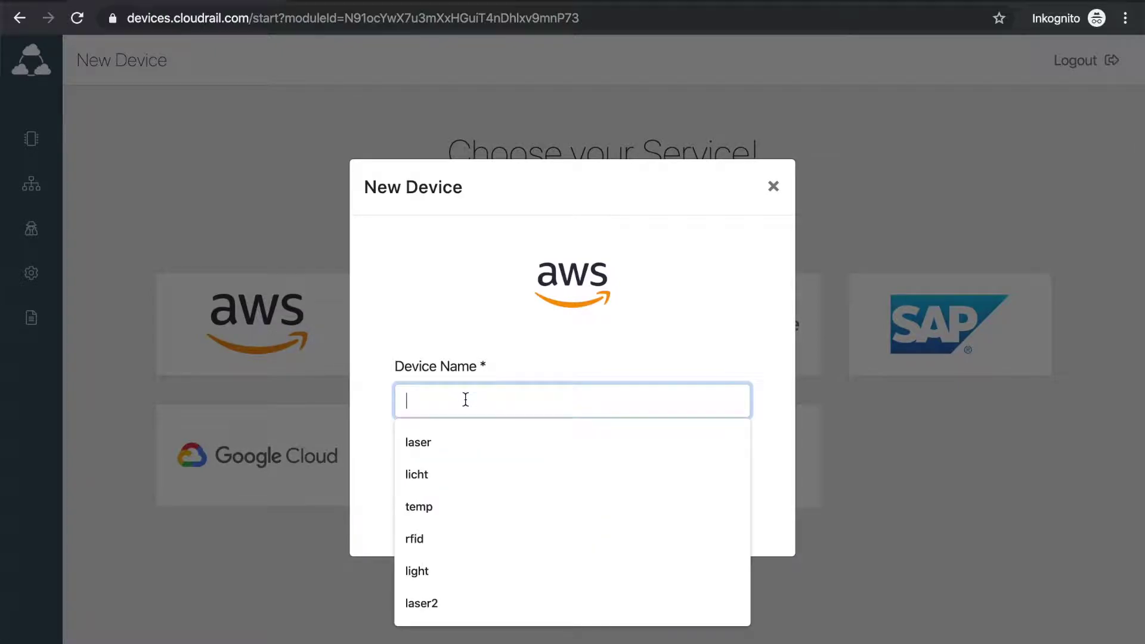
type("temp")
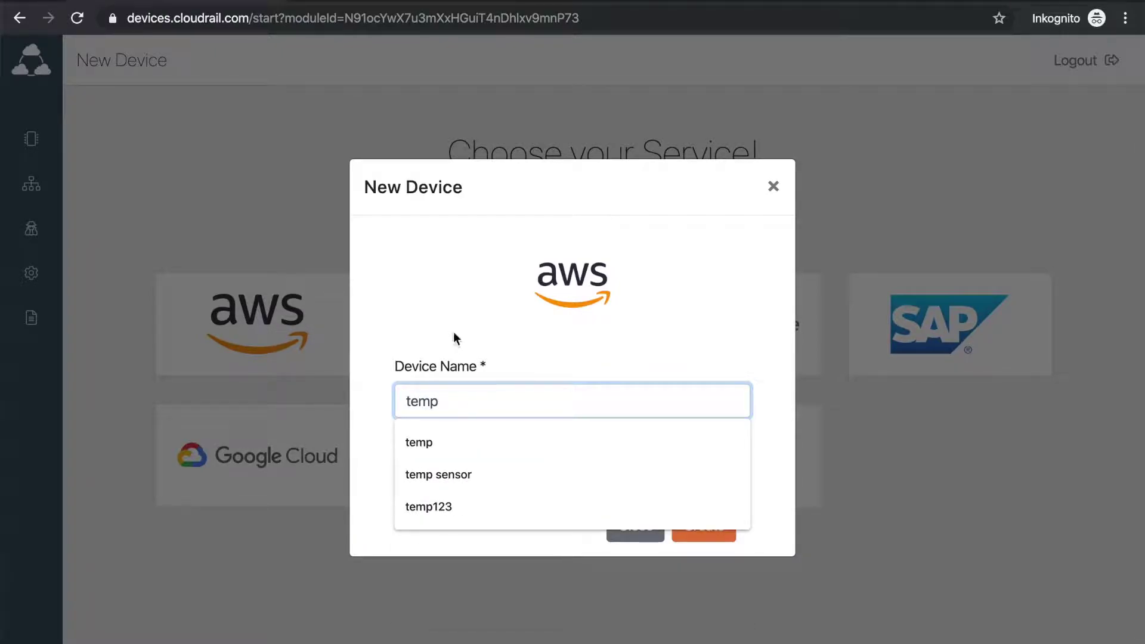
left_click(510, 347)
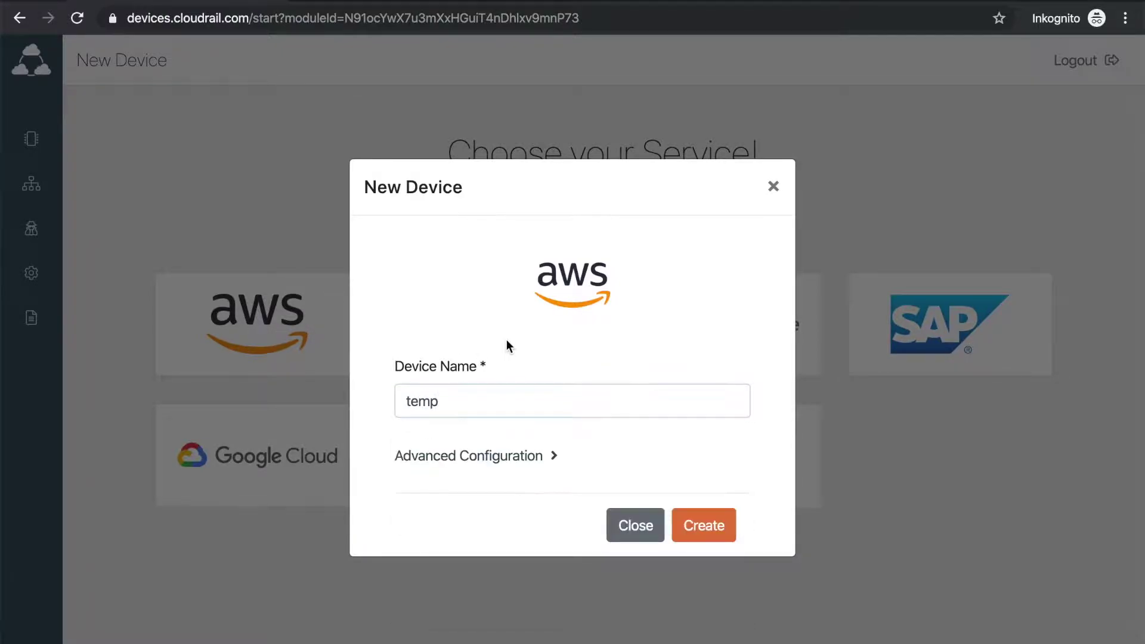
left_click(706, 529)
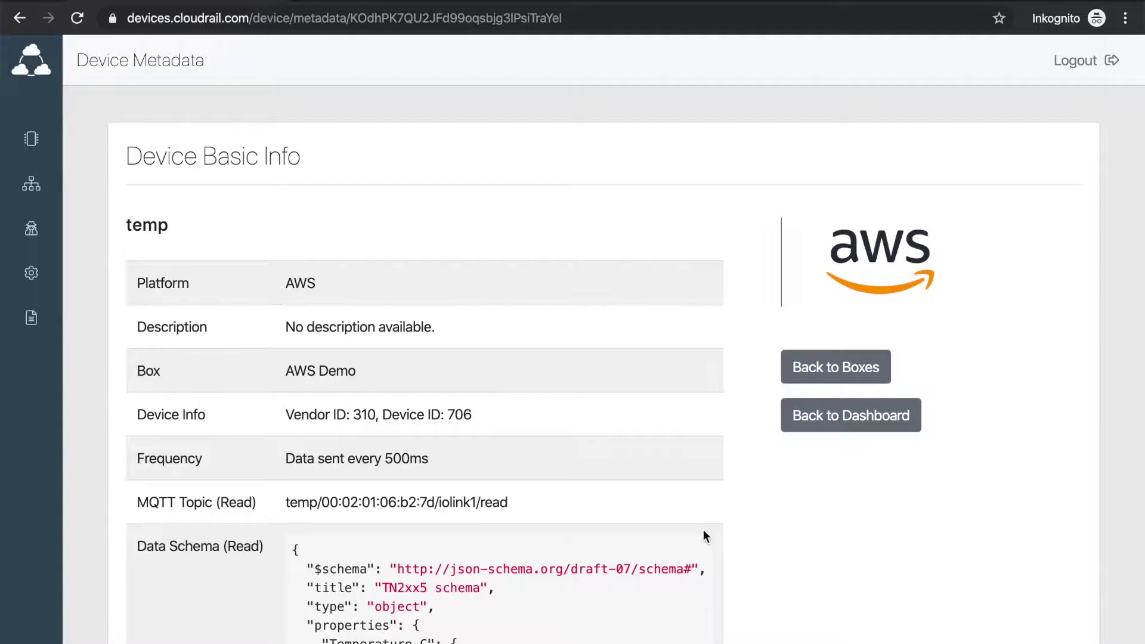
scroll(704, 529, "down", 5)
scroll(703, 531, "down", 5)
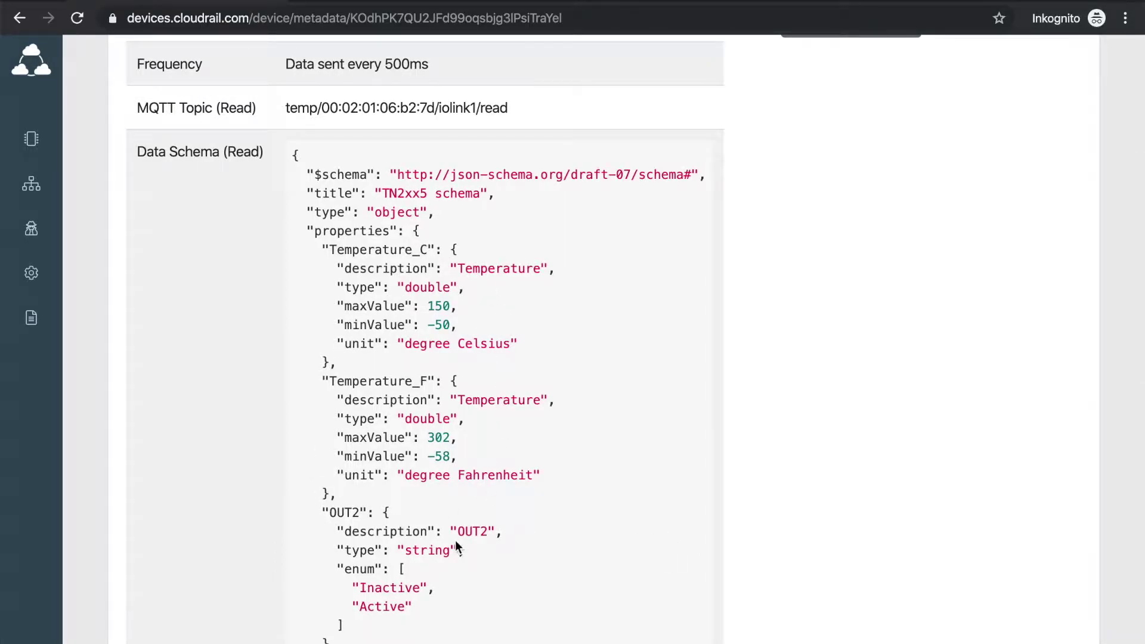
scroll(456, 540, "down", 2)
scroll(455, 539, "down", 1)
scroll(455, 540, "up", 3)
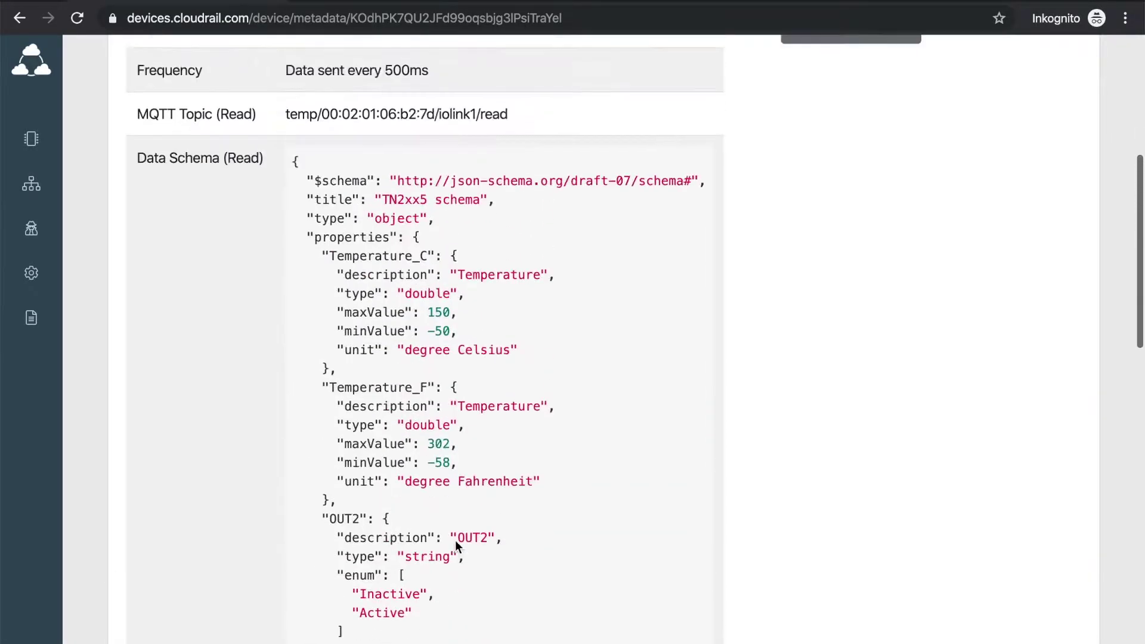
scroll(455, 539, "up", 4)
scroll(421, 517, "up", 2)
- Select the temp device's MQTT read topic, then switch to the AWS IoT client
triple_click(391, 473)
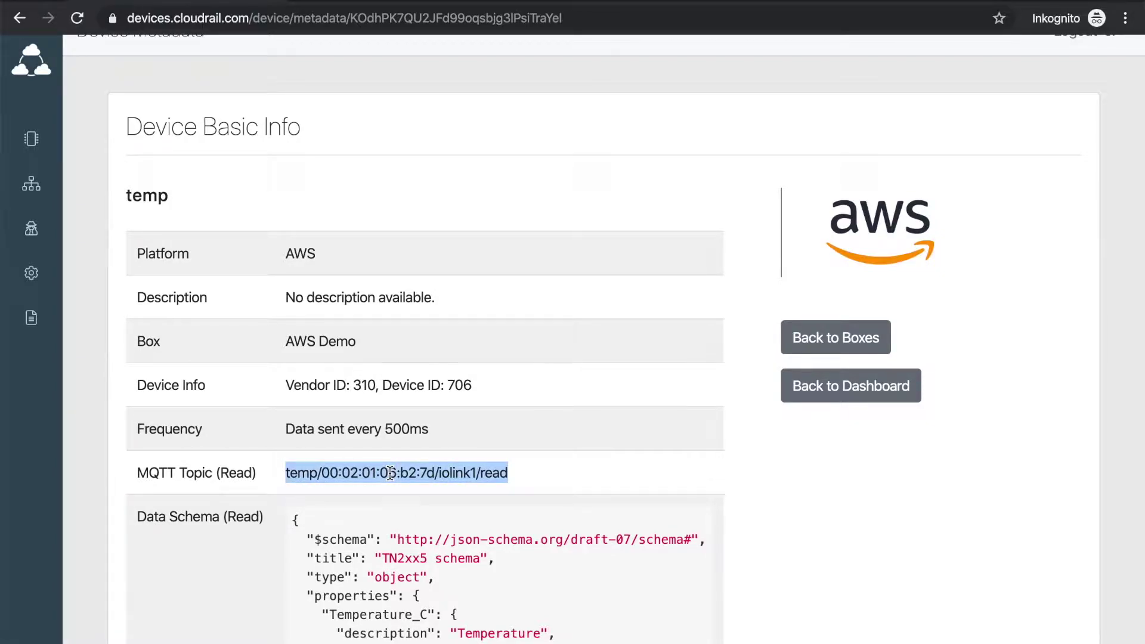
left_click(377, 4)
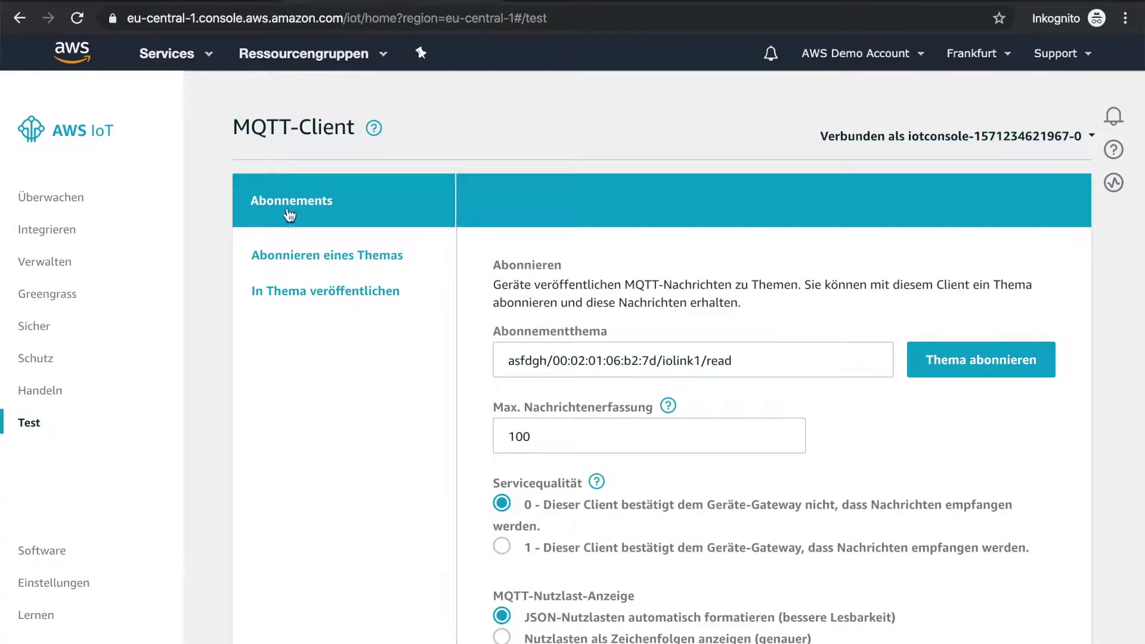
- Reload the MQTT test client and subscribe it to the temp device's iolink1 read topic
left_click(28, 422)
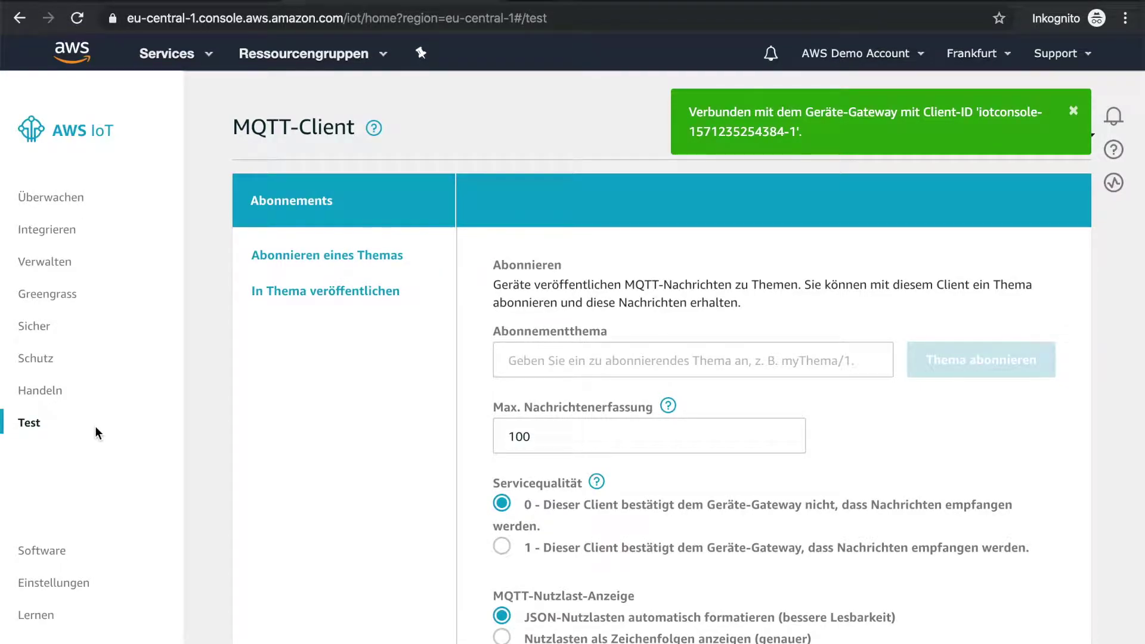
left_click(527, 359)
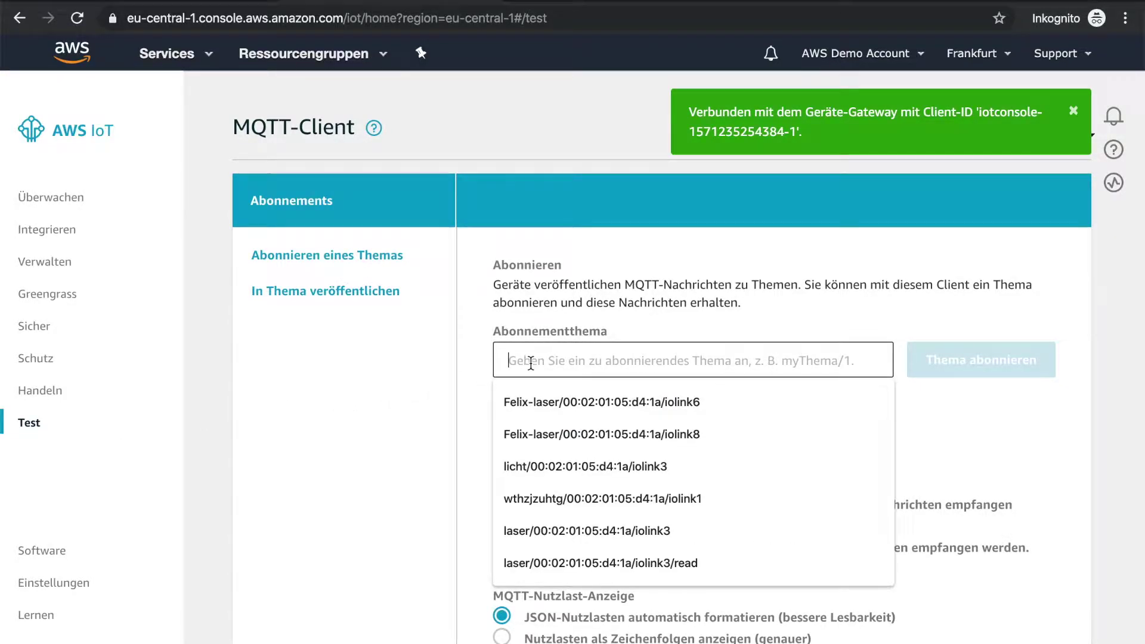
left_click(537, 394)
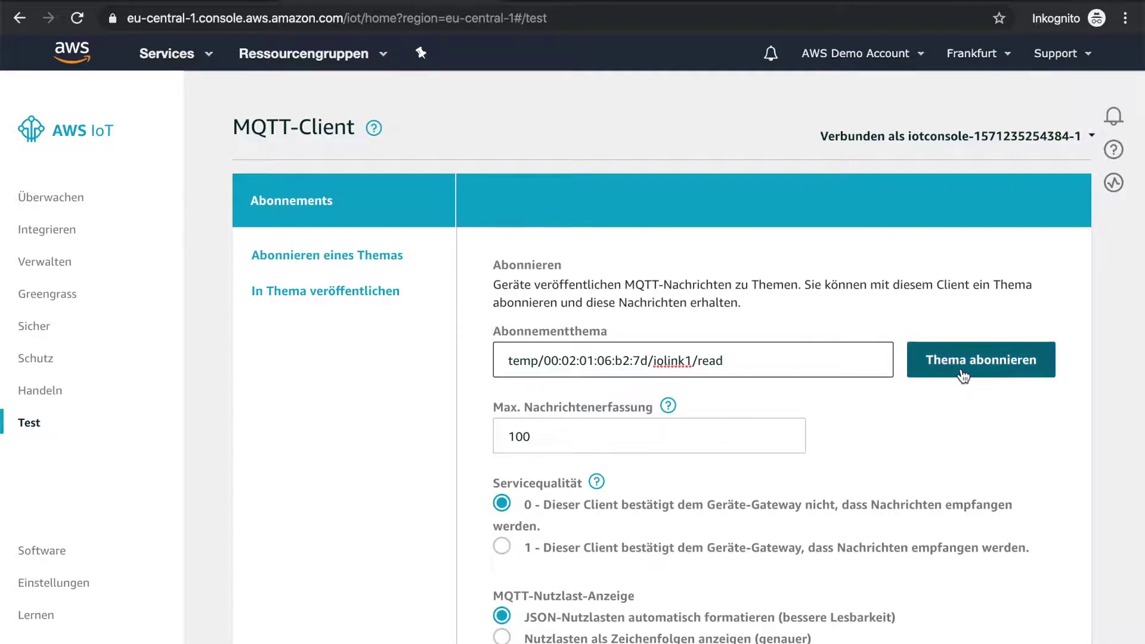
left_click(963, 374)
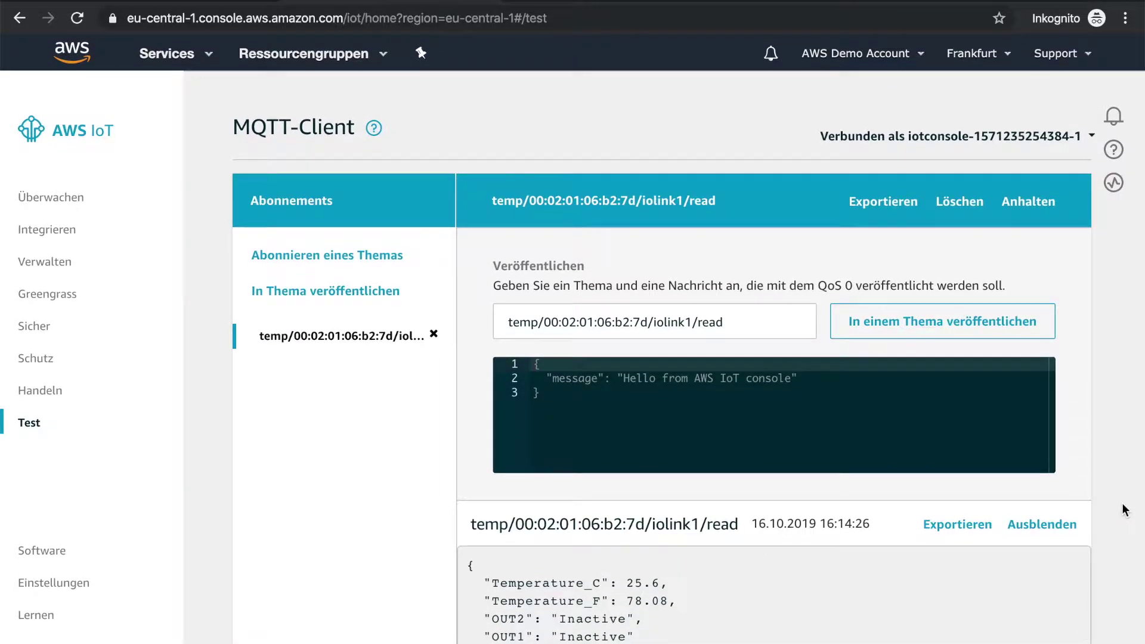
scroll(1125, 510, "down", 5)
scroll(1125, 501, "down", 3)
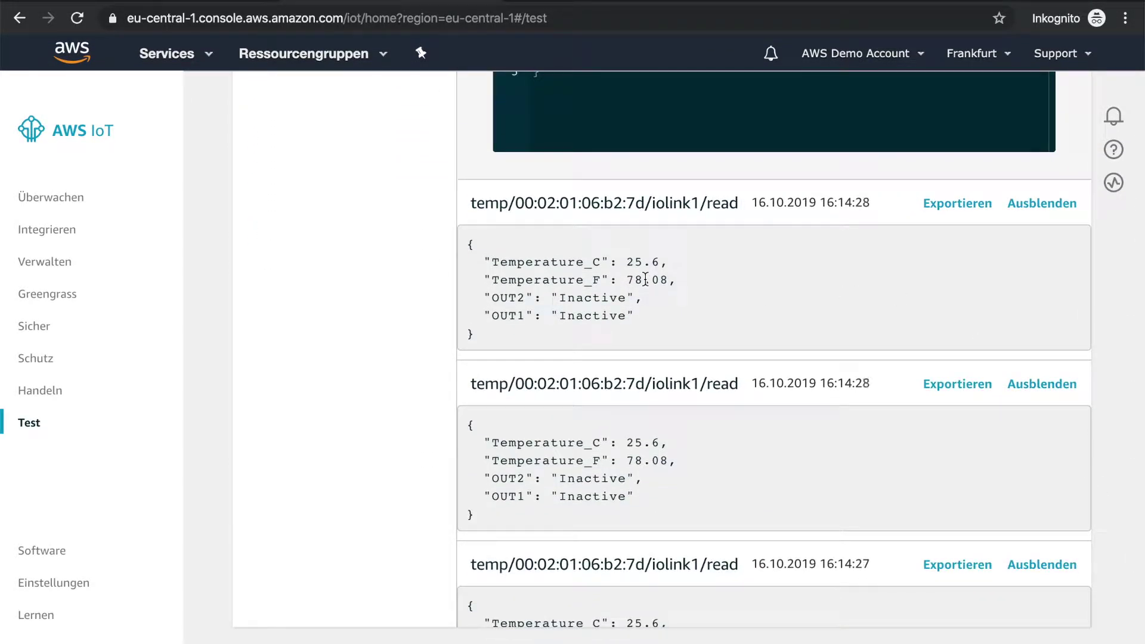